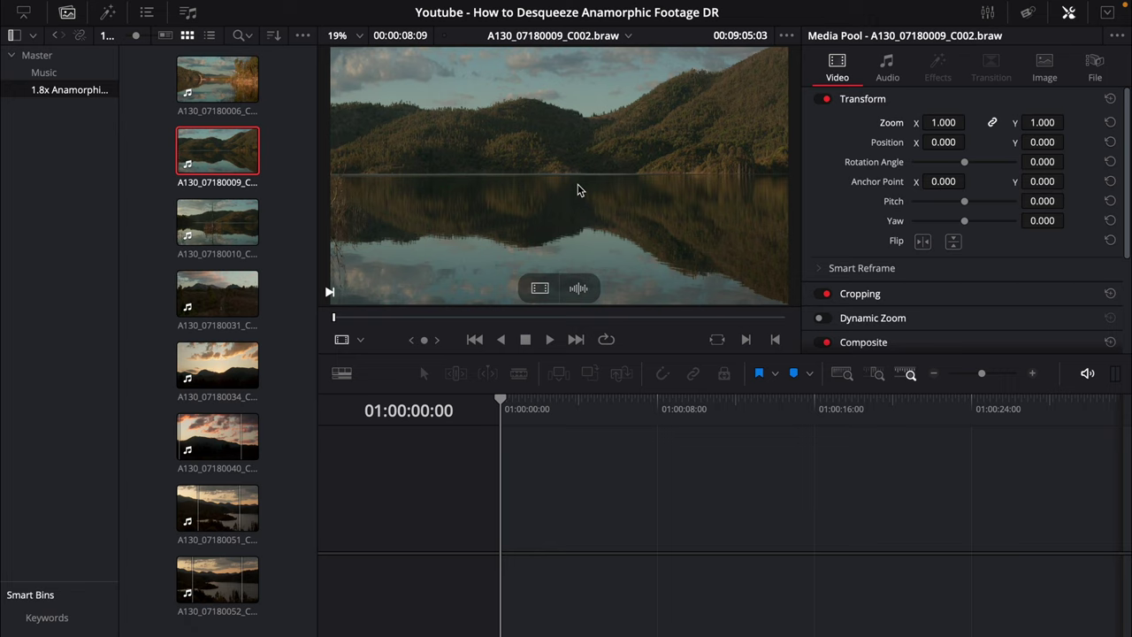
Select clip A130_07180006_C001.braw in the 1.8x Anamorphic bin to show its default Transform settings.
{"action": "left_click", "coordinate": [226, 93]}
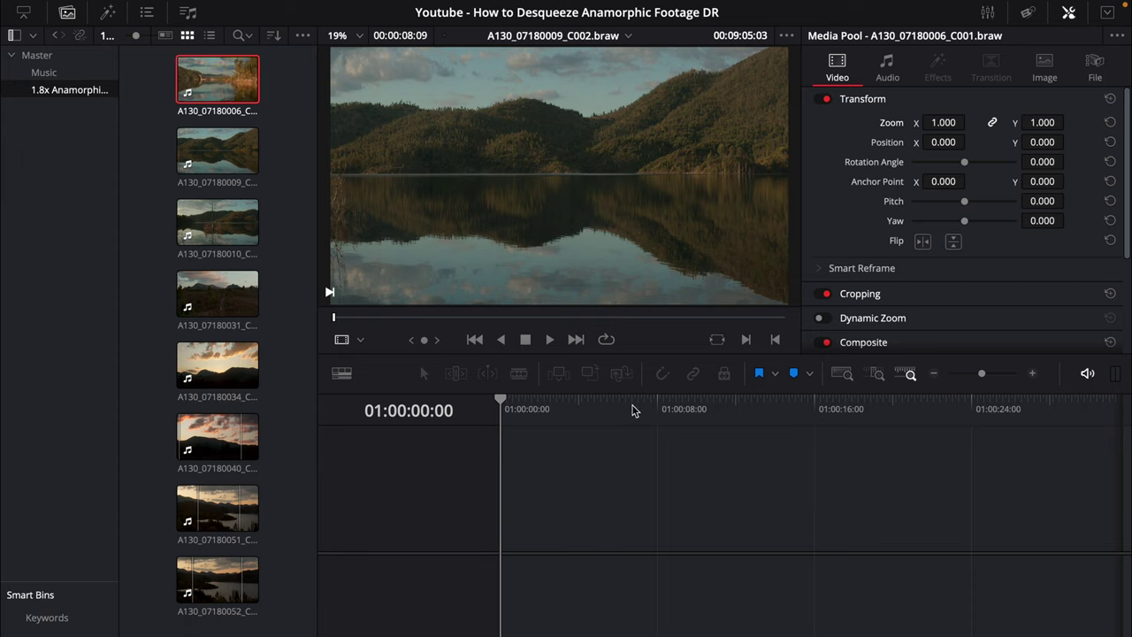
Switch to Chrome and scroll Unravel's aspect ratio cheat sheet down to the 4K/UHD table.
{"action": "key", "text": "super+Tab"}
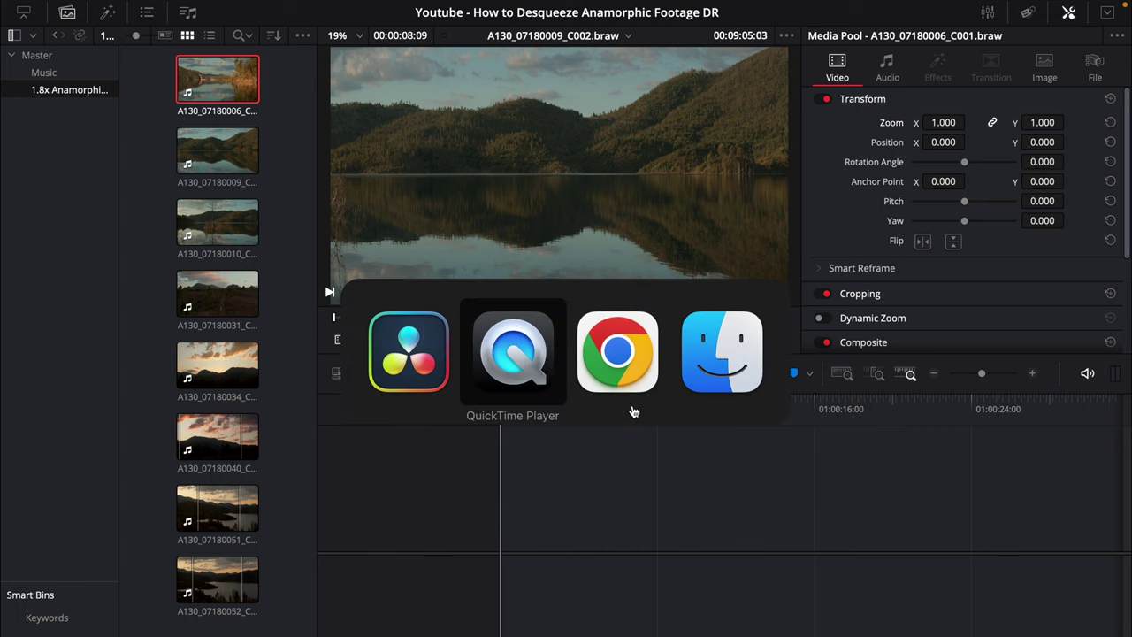
{"action": "left_click", "coordinate": [633, 411]}
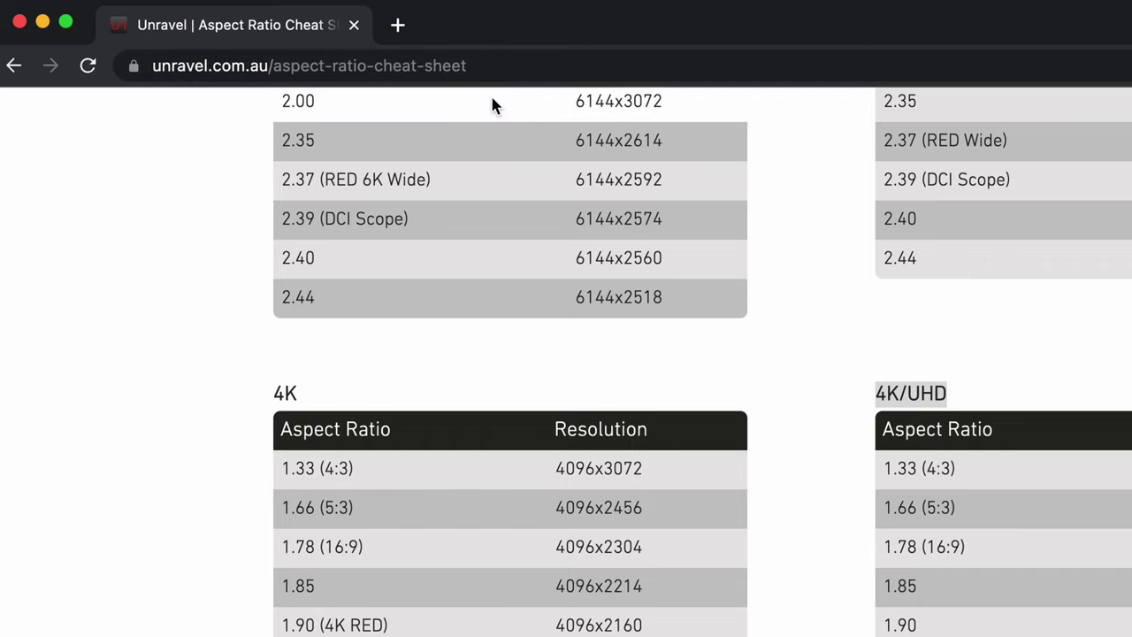
{"action": "left_click", "coordinate": [488, 65]}
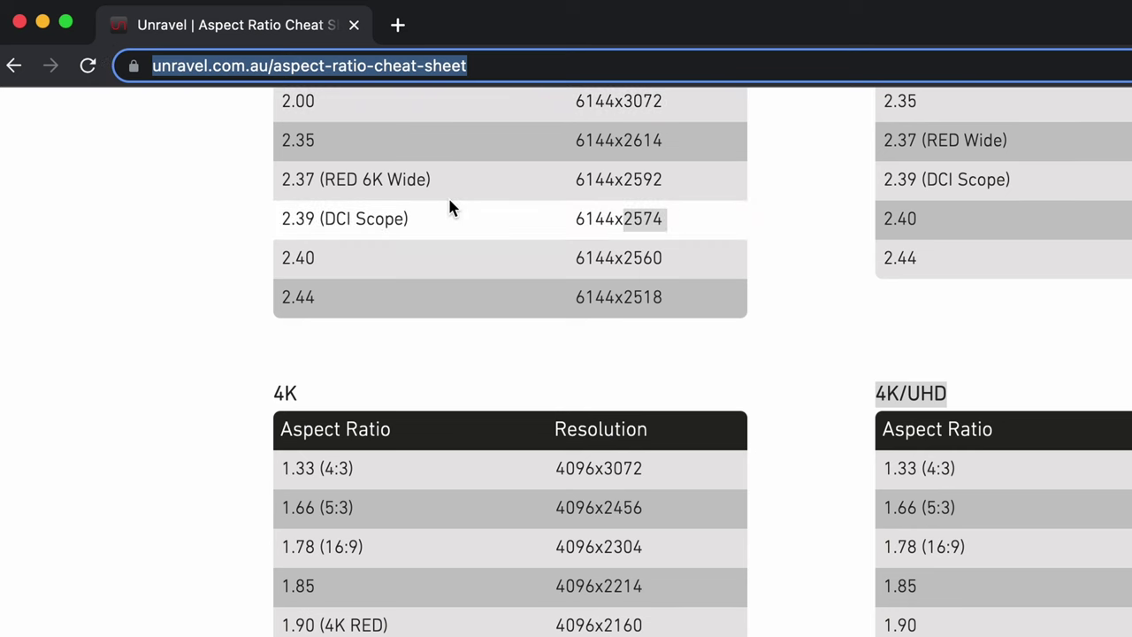
{"action": "scroll", "coordinate": [1109, 135], "scroll_direction": "up", "scroll_amount": 15}
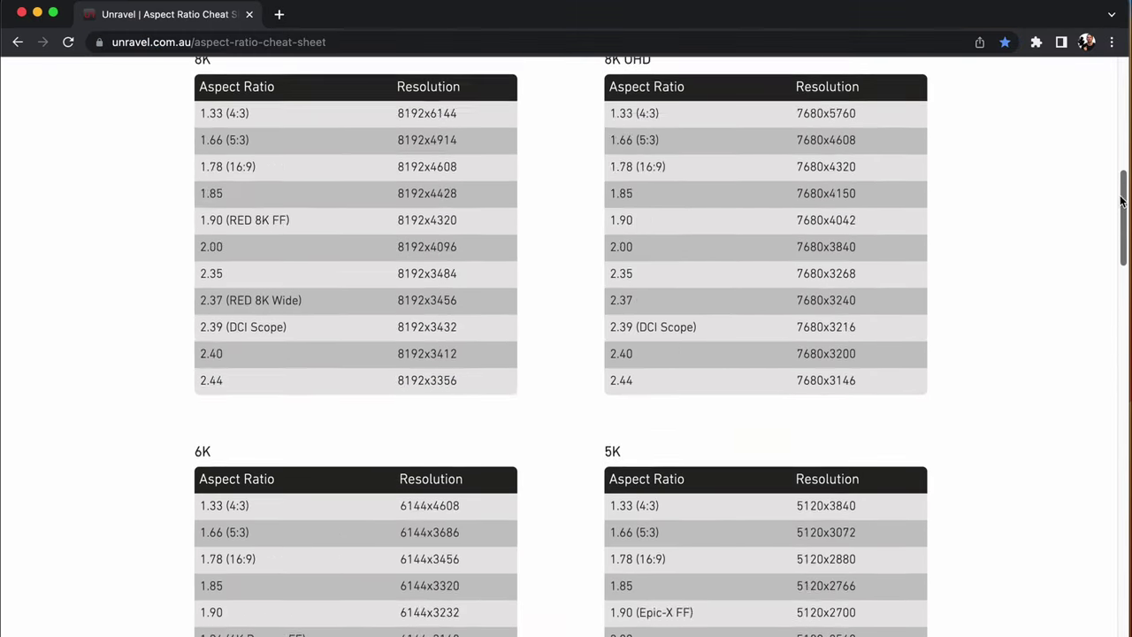
{"action": "scroll", "coordinate": [1108, 135], "scroll_direction": "down", "scroll_amount": 3}
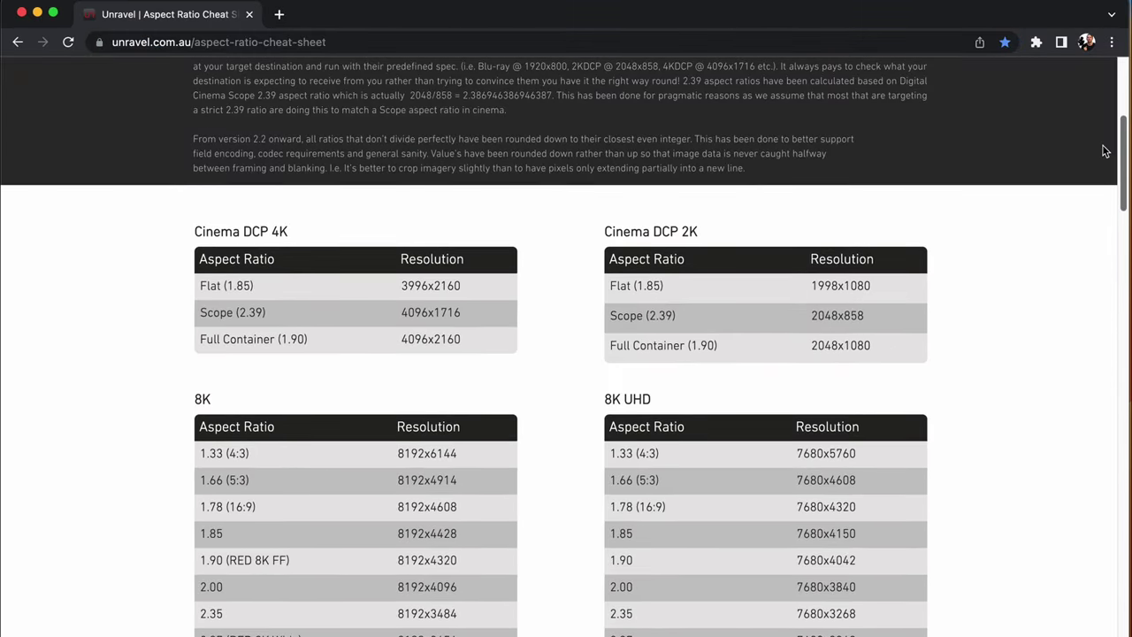
{"action": "scroll", "coordinate": [1104, 152], "scroll_direction": "down", "scroll_amount": 1}
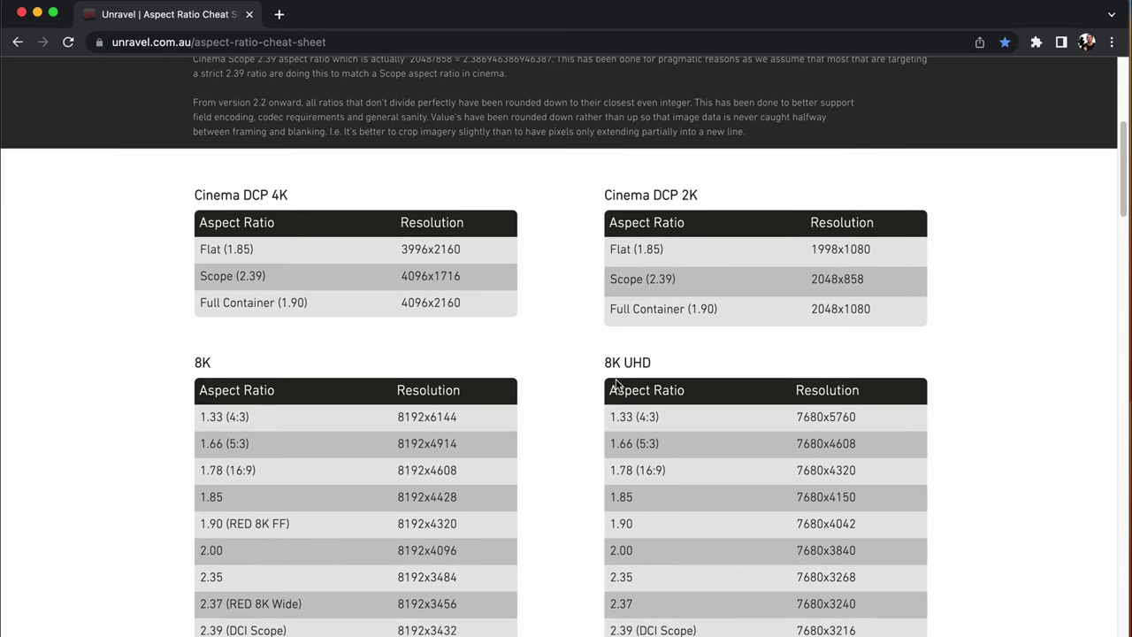
{"action": "mouse_move", "coordinate": [1121, 153]}
{"action": "left_mouse_down"}
{"action": "mouse_move", "coordinate": [1105, 278]}
{"action": "mouse_move", "coordinate": [1109, 410]}
{"action": "mouse_move", "coordinate": [1124, 168]}
{"action": "left_mouse_up"}
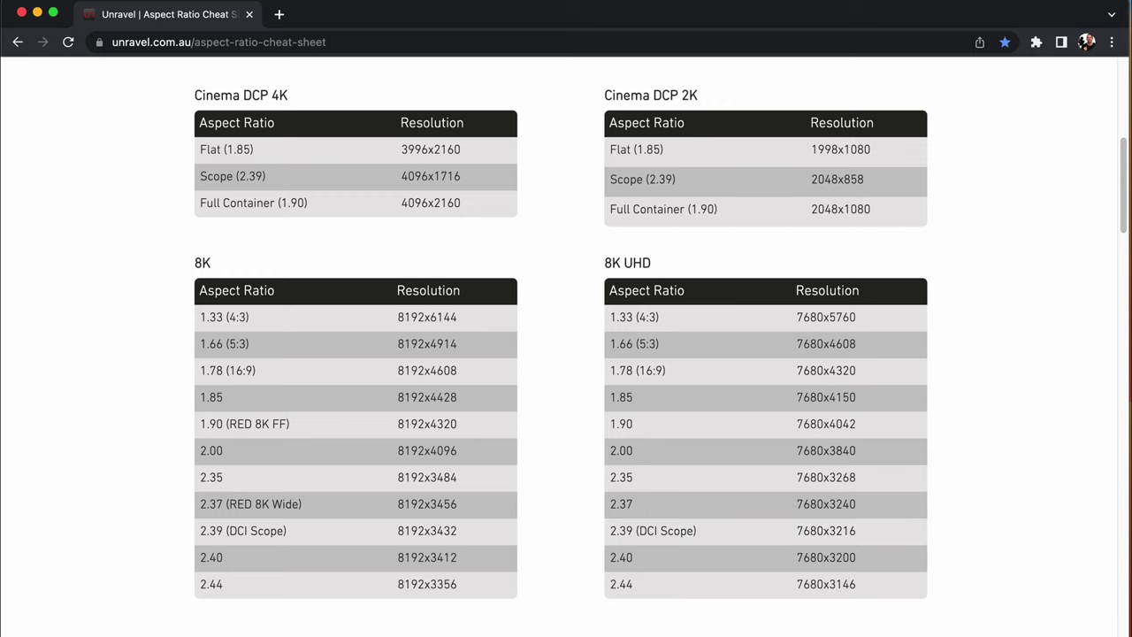
{"action": "left_click_drag", "start_coordinate": [1117, 173], "coordinate": [1107, 310]}
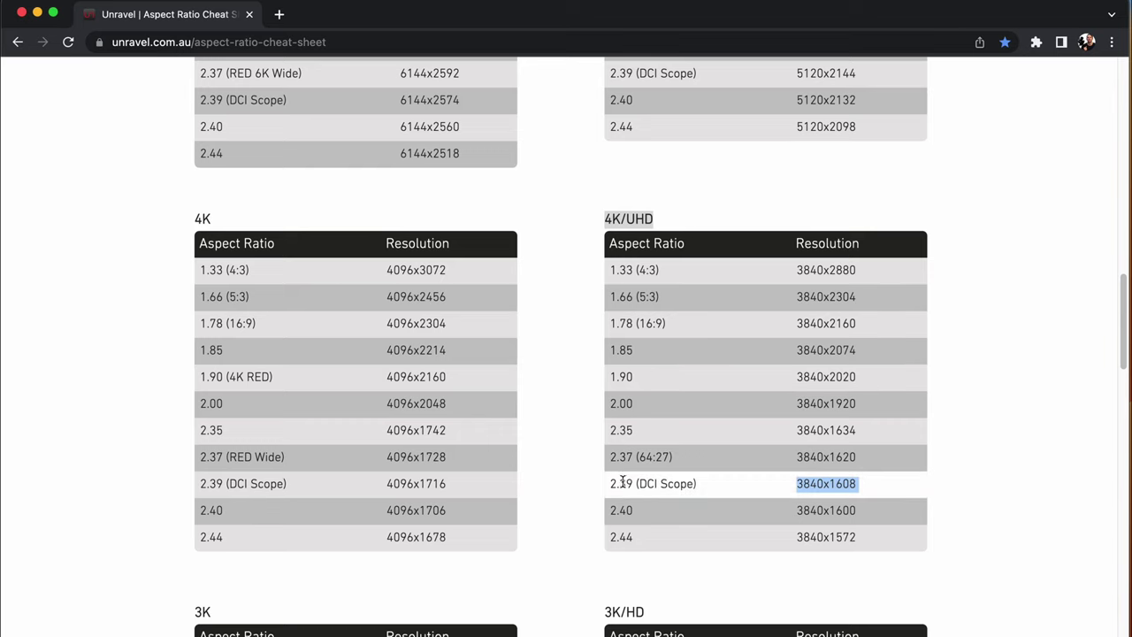
Highlight 2.39 (DCI Scope), its 3840x1608 resolution, and the 2.40 row in the 4K/UHD table.
{"action": "left_click_drag", "start_coordinate": [612, 484], "coordinate": [703, 485]}
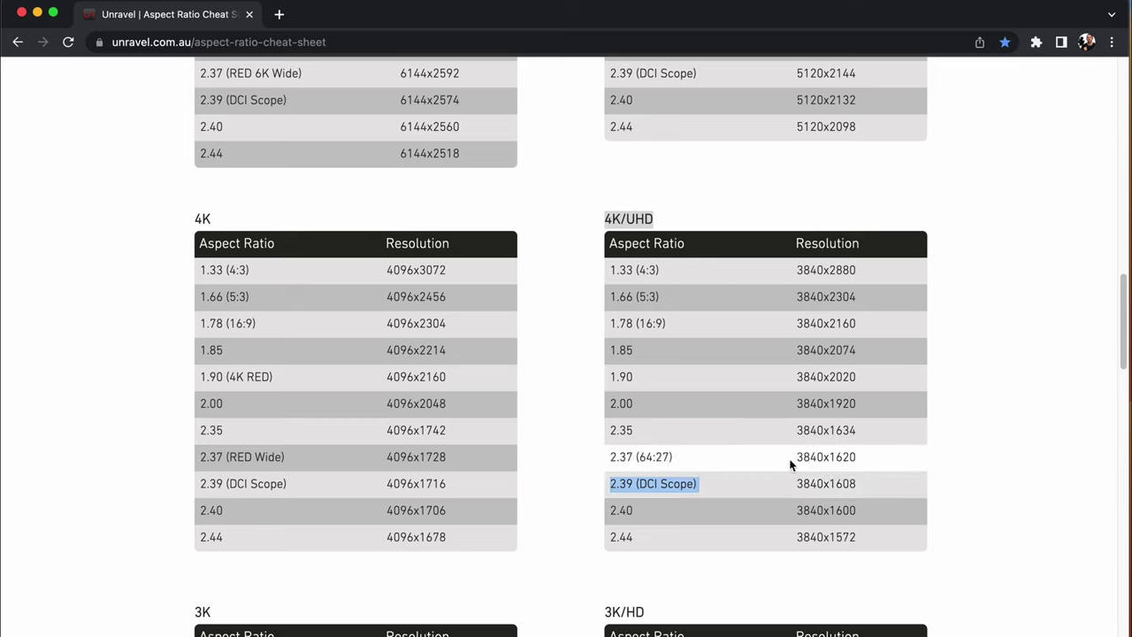
{"action": "left_click", "coordinate": [798, 483]}
{"action": "left_click_drag", "start_coordinate": [798, 483], "coordinate": [859, 484]}
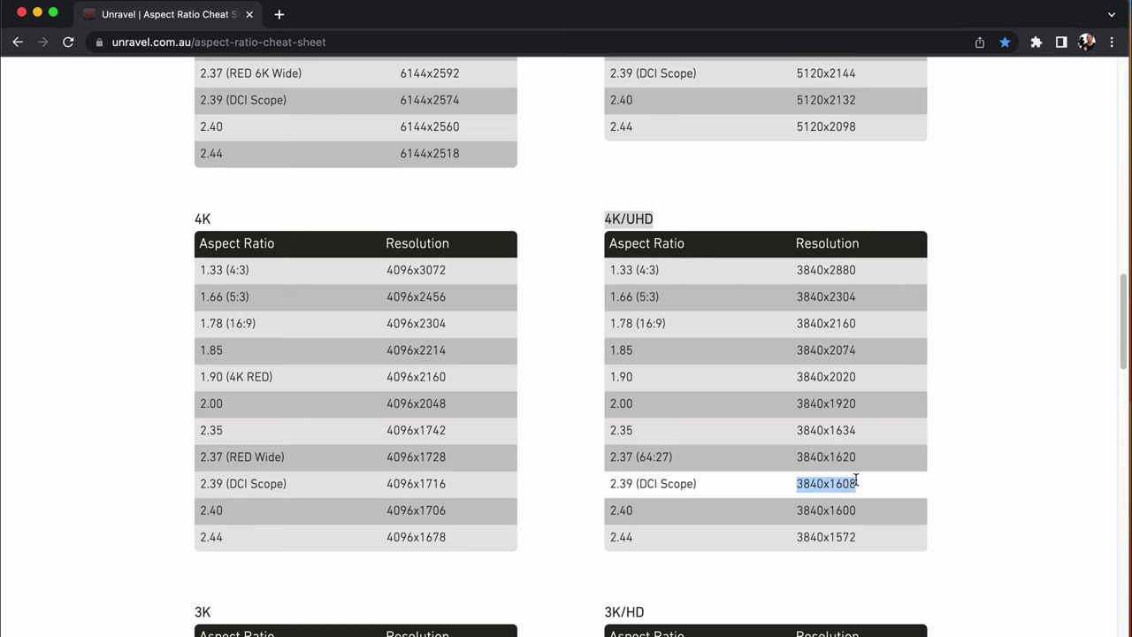
{"action": "left_click", "coordinate": [799, 483]}
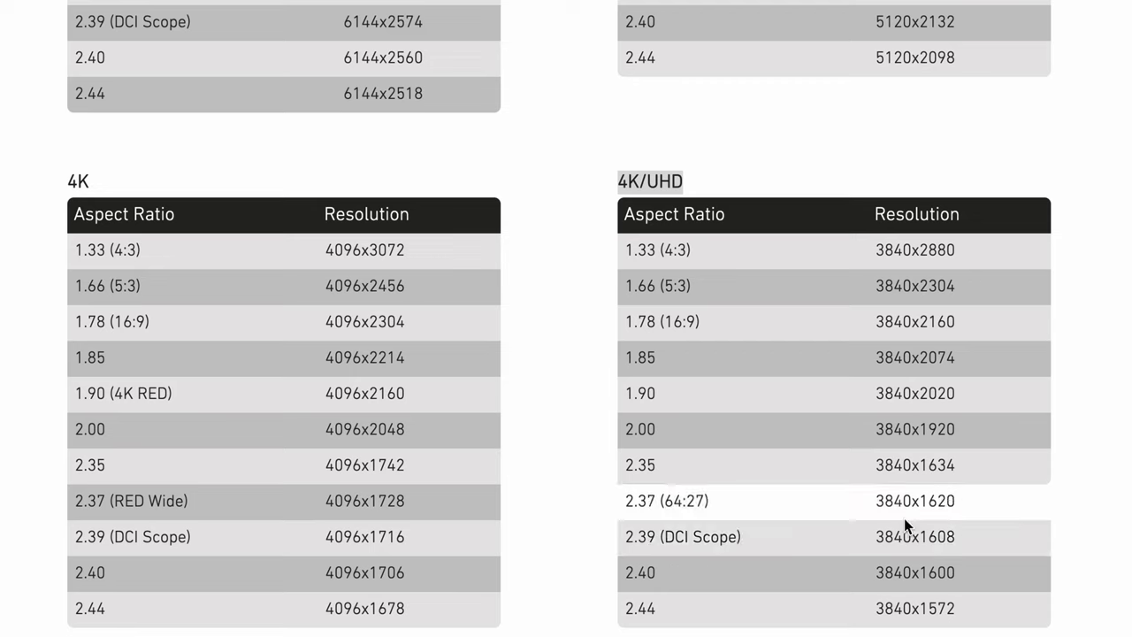
{"action": "left_click_drag", "start_coordinate": [876, 535], "coordinate": [918, 533]}
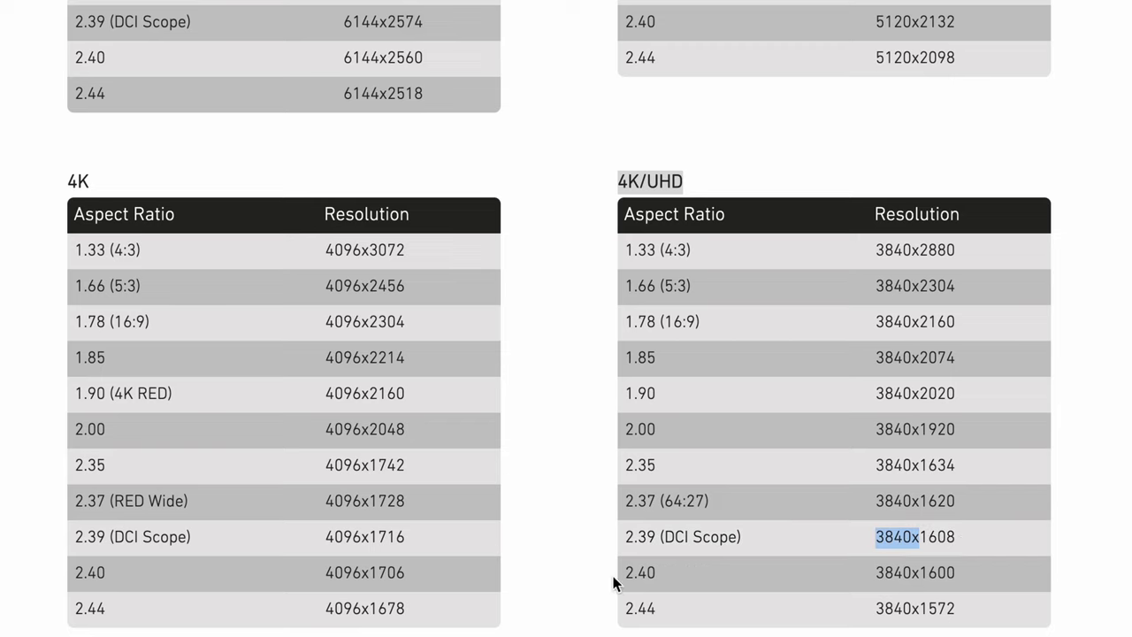
{"action": "left_click_drag", "start_coordinate": [625, 573], "coordinate": [657, 573]}
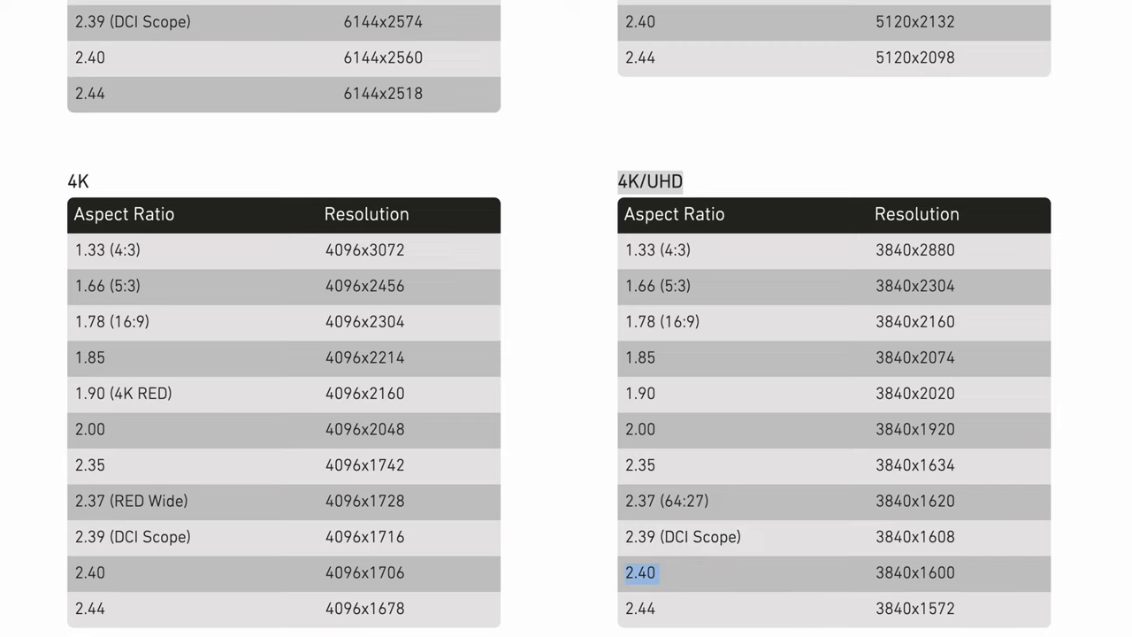
Scroll through the tables and highlight 3840x1608 again as the target resolution.
{"action": "scroll", "coordinate": [567, 354], "scroll_direction": "up", "scroll_amount": 6}
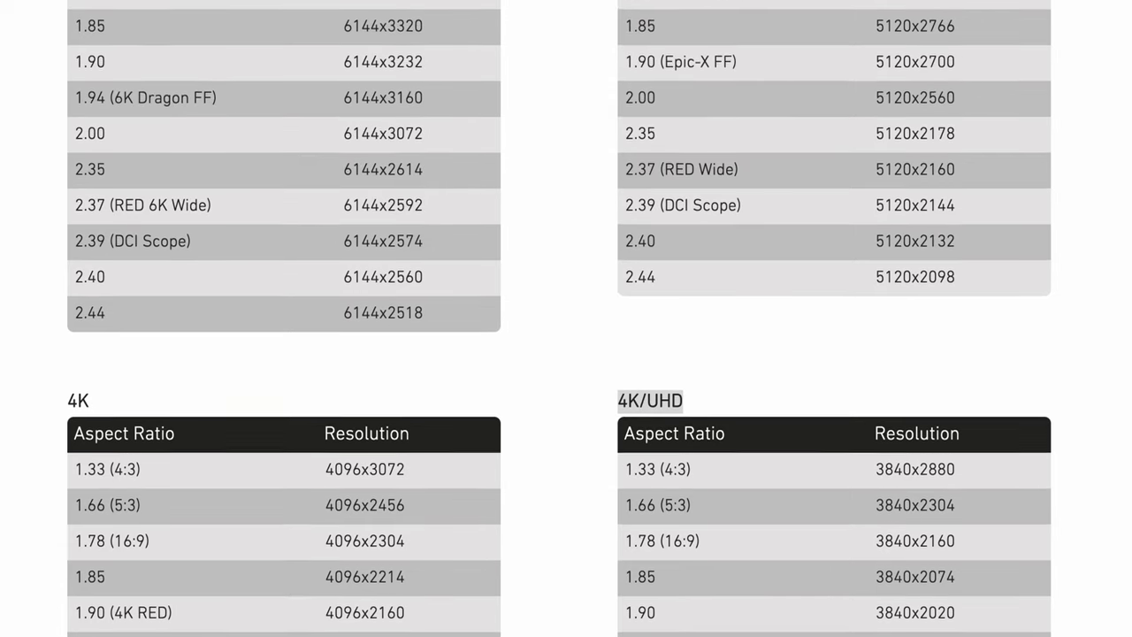
{"action": "scroll", "coordinate": [566, 354], "scroll_direction": "up", "scroll_amount": 1}
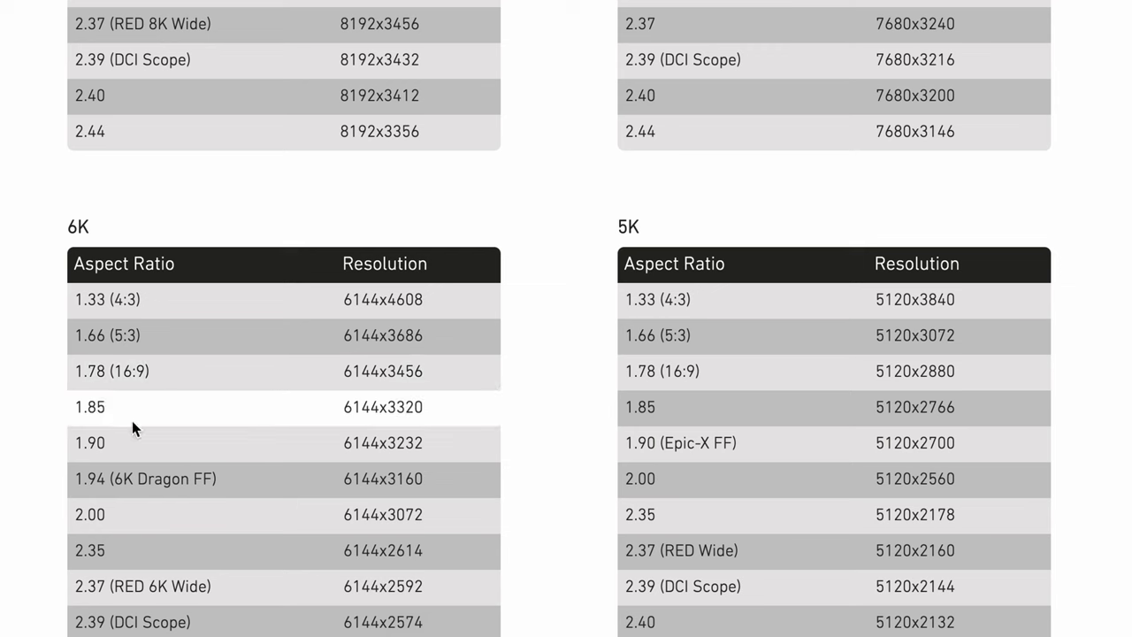
{"action": "scroll", "coordinate": [566, 354], "scroll_direction": "up", "scroll_amount": 5}
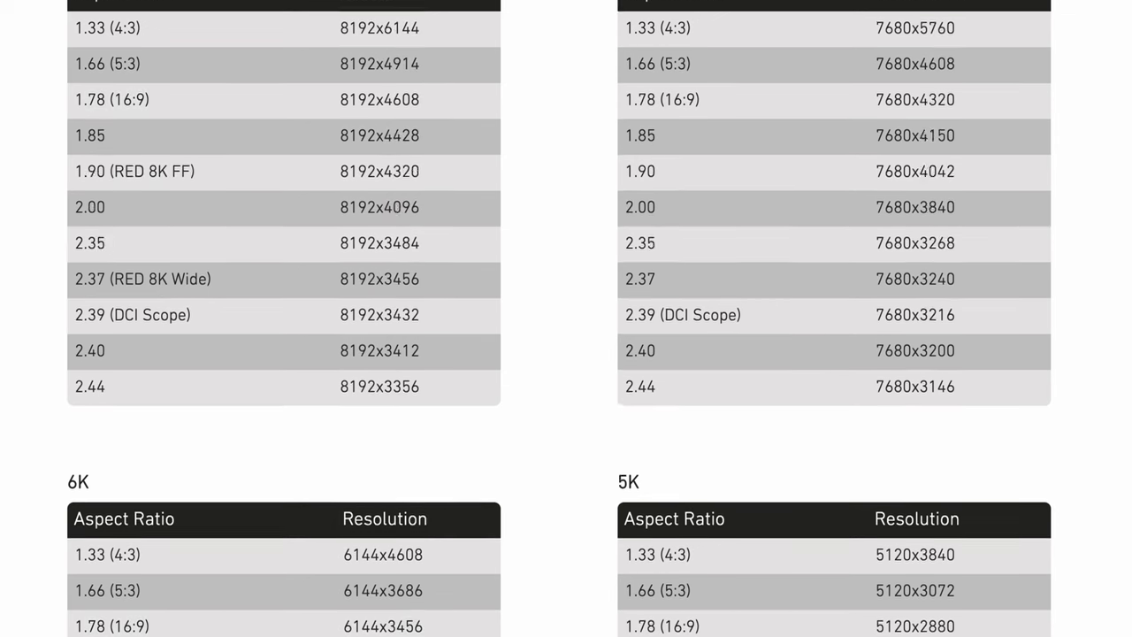
{"action": "scroll", "coordinate": [566, 354], "scroll_direction": "down", "scroll_amount": 6}
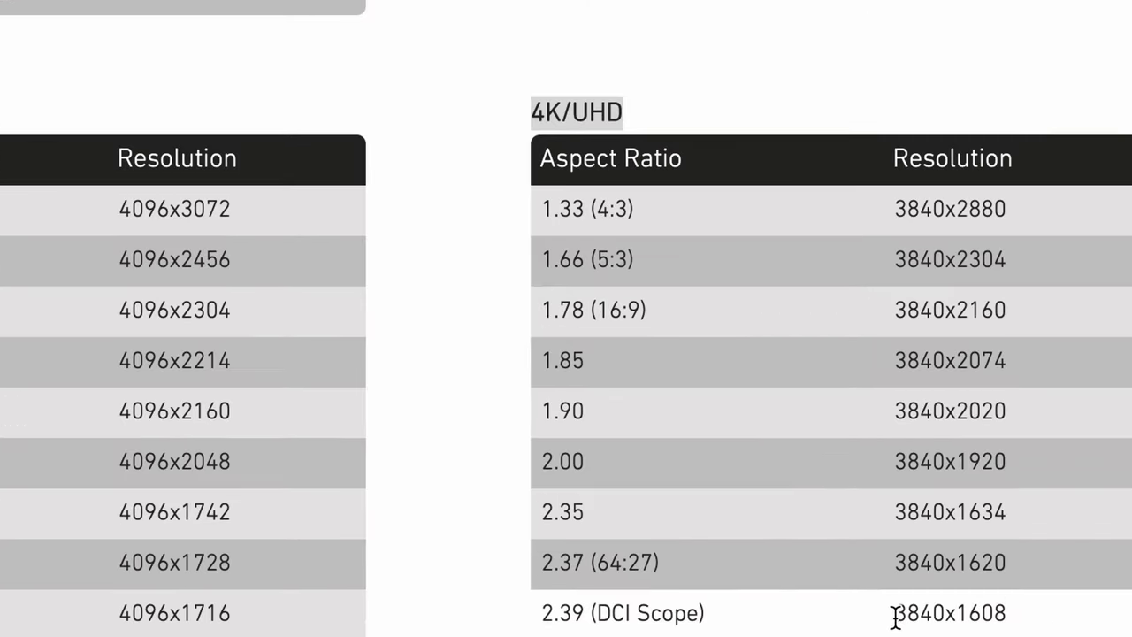
{"action": "left_click_drag", "start_coordinate": [874, 531], "coordinate": [888, 534]}
{"action": "left_click_drag", "start_coordinate": [913, 617], "coordinate": [1005, 607]}
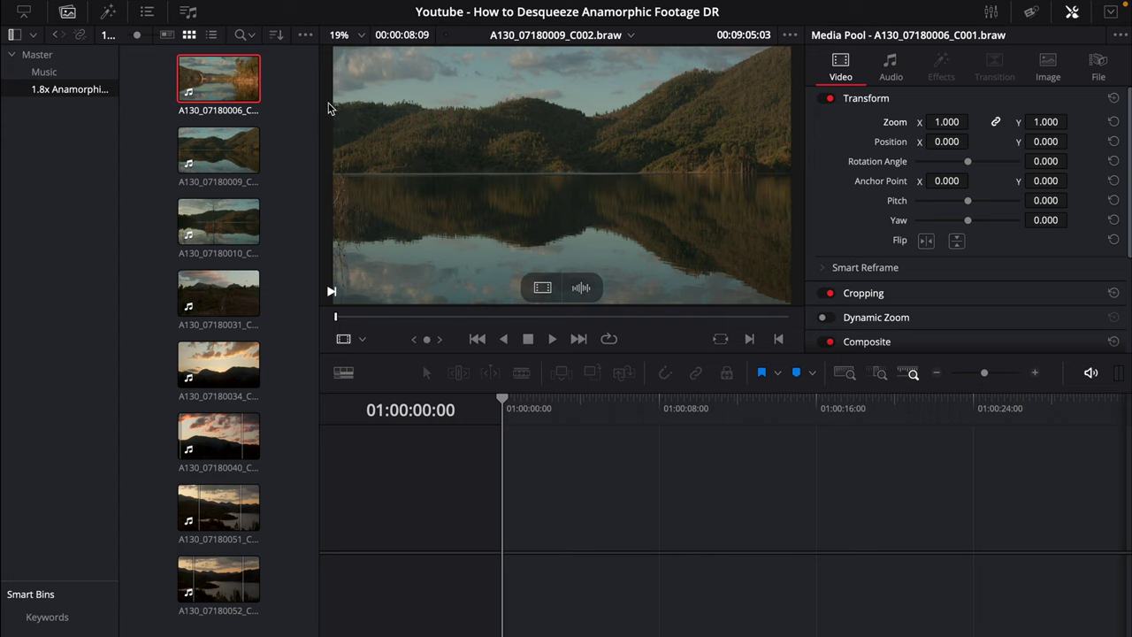
Start a new timeline in the Master bin named 'Anamorphic 4K UHD 25 FPS' with Use Project Settings off.
{"action": "left_click", "coordinate": [42, 55]}
{"action": "right_click", "coordinate": [208, 321]}
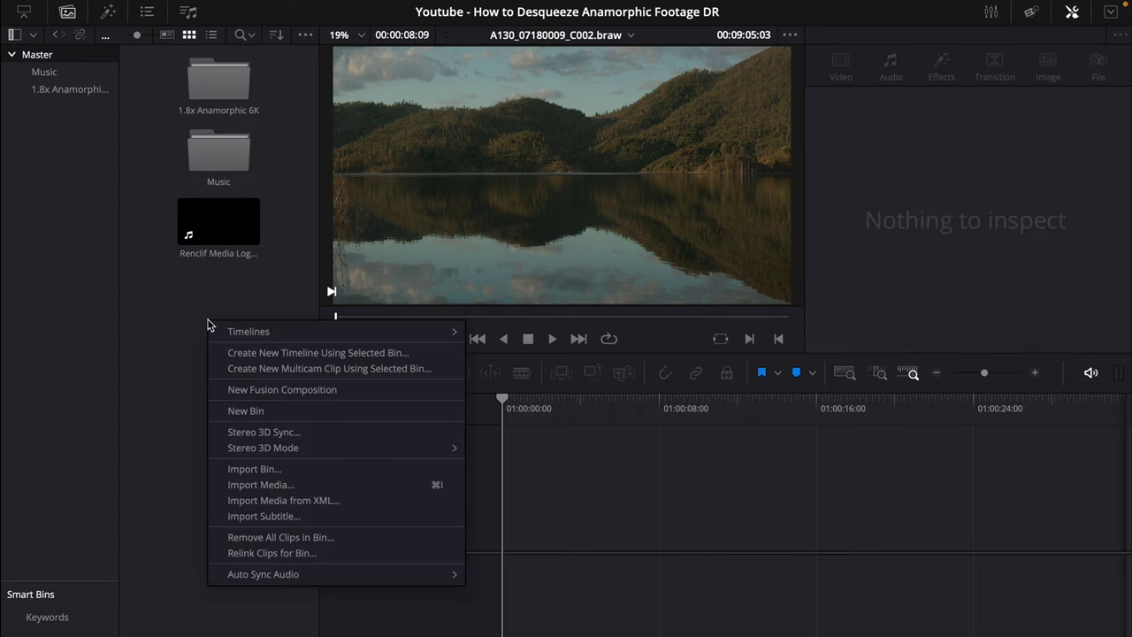
{"action": "mouse_move", "coordinate": [327, 333]}
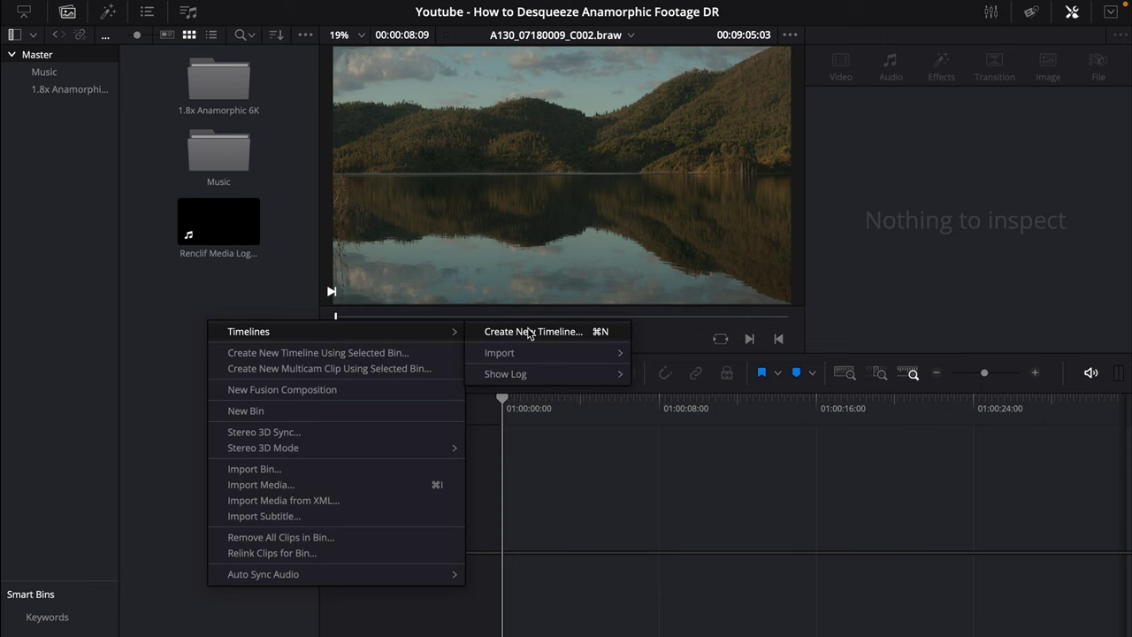
{"action": "left_click", "coordinate": [533, 331]}
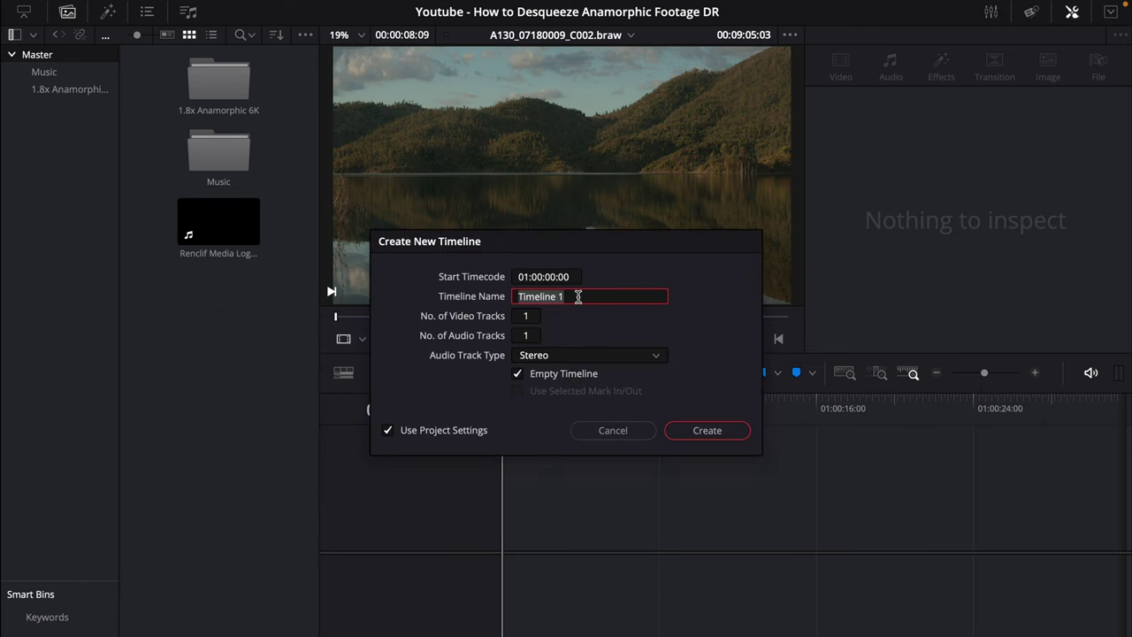
{"action": "type", "text": "Anamorphic"}
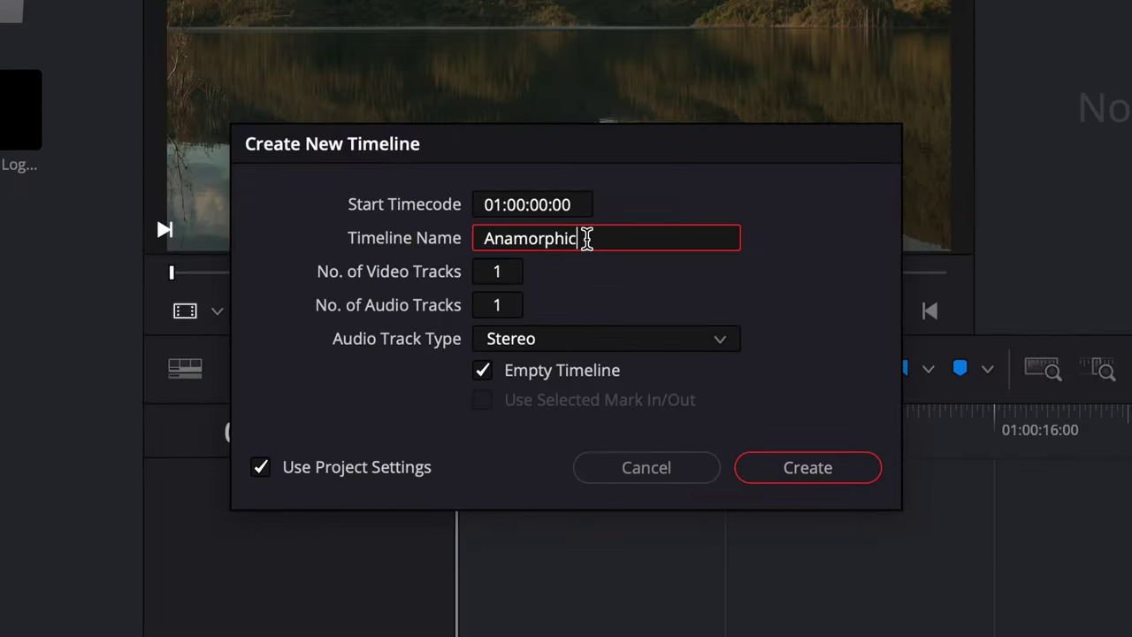
{"action": "type", "text": " 4K UHD 25 FPS"}
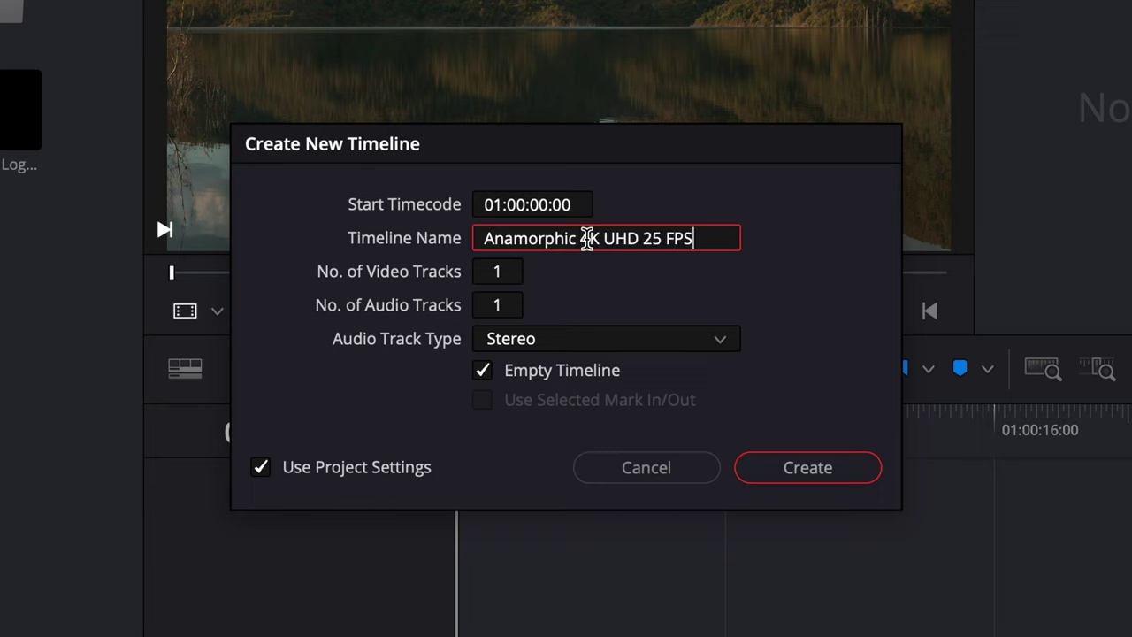
{"action": "left_click", "coordinate": [261, 469]}
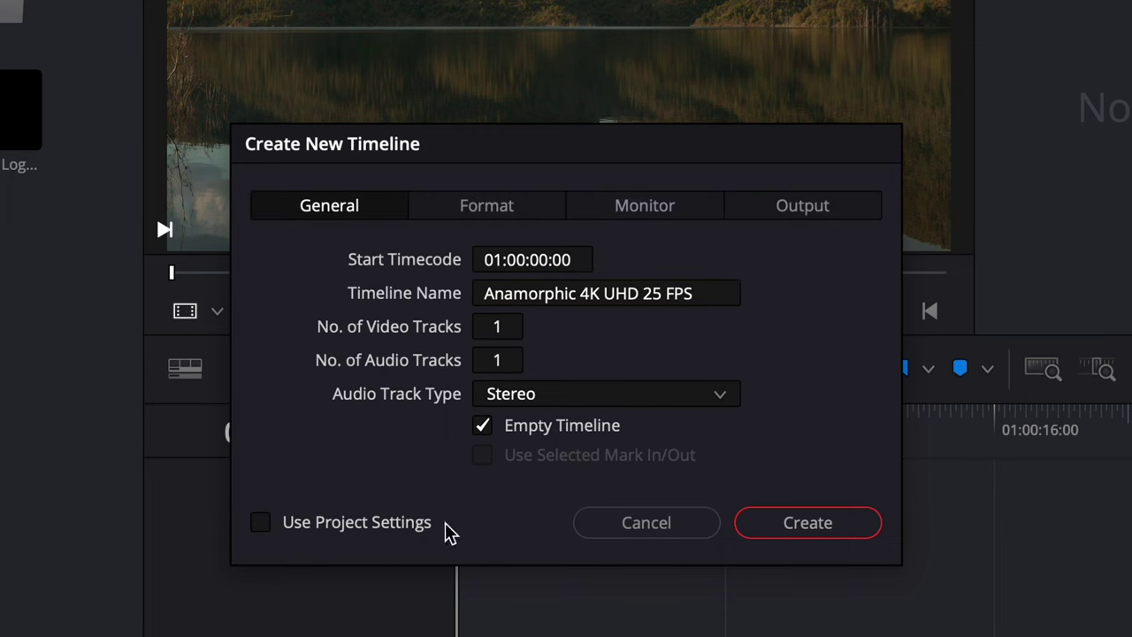
Set the timeline format to custom 3840 x 1608, keeping Mismatched Resolution on Scale entire image to fit.
{"action": "left_click", "coordinate": [490, 209]}
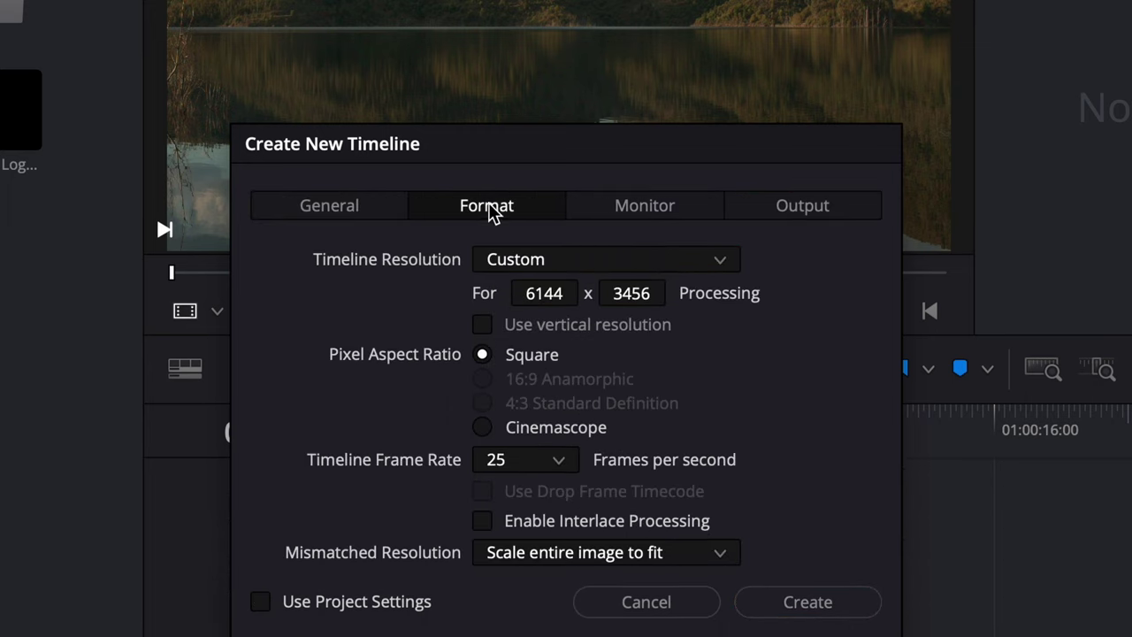
{"action": "left_click", "coordinate": [566, 292]}
{"action": "left_click_drag", "start_coordinate": [566, 293], "coordinate": [475, 283]}
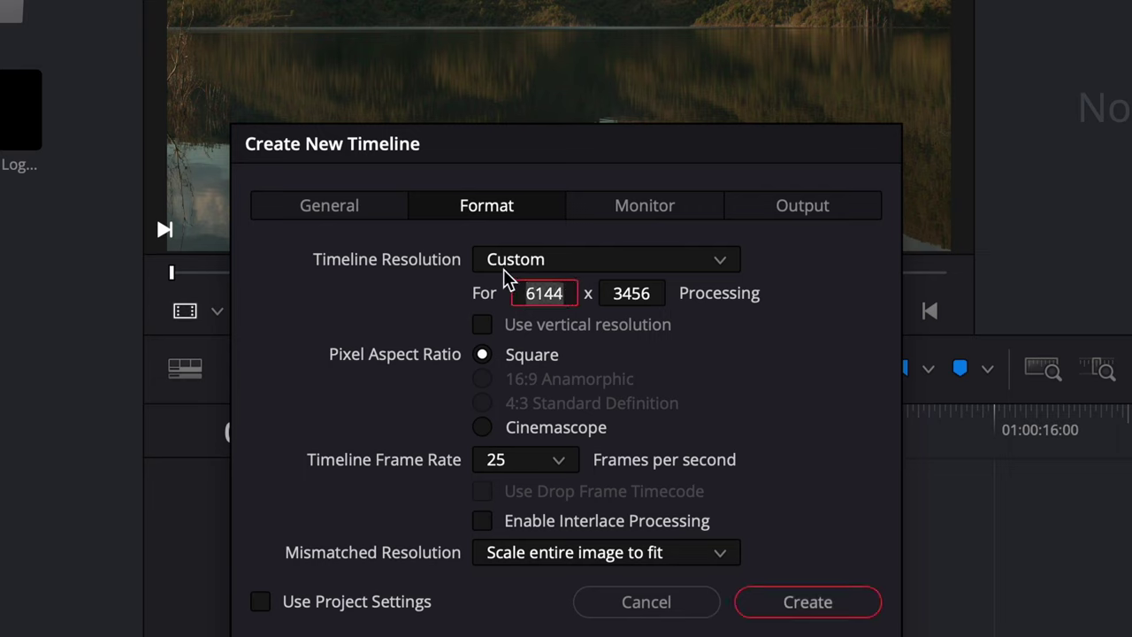
{"action": "type", "text": "3840"}
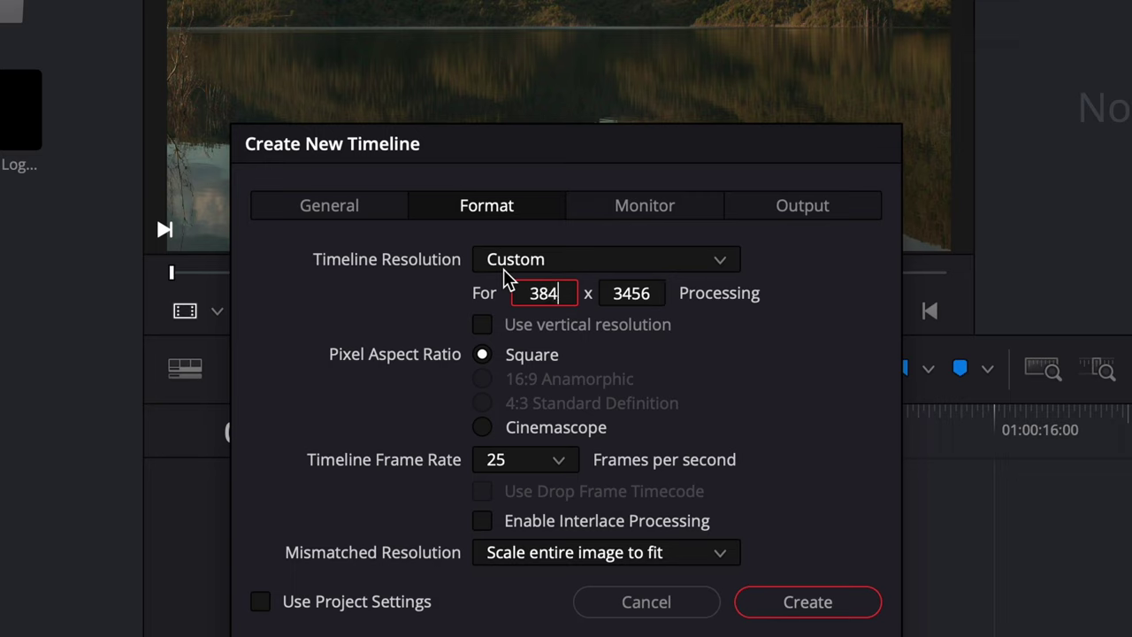
{"action": "left_click", "coordinate": [650, 293]}
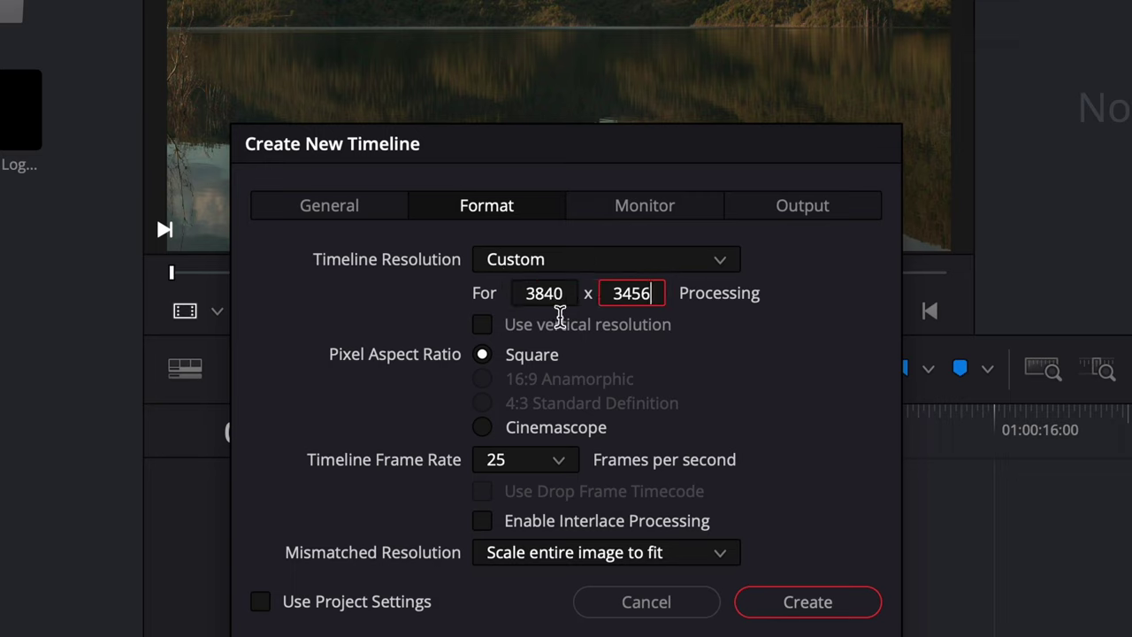
{"action": "type", "text": "1"}
{"action": "key", "text": "BackSpace"}
{"action": "key", "text": "BackSpace"}
{"action": "key", "text": "BackSpace"}
{"action": "key", "text": "BackSpace"}
{"action": "key", "text": "BackSpace"}
{"action": "type", "text": "1608"}
{"action": "left_click", "coordinate": [722, 560]}
{"action": "left_click", "coordinate": [768, 580]}
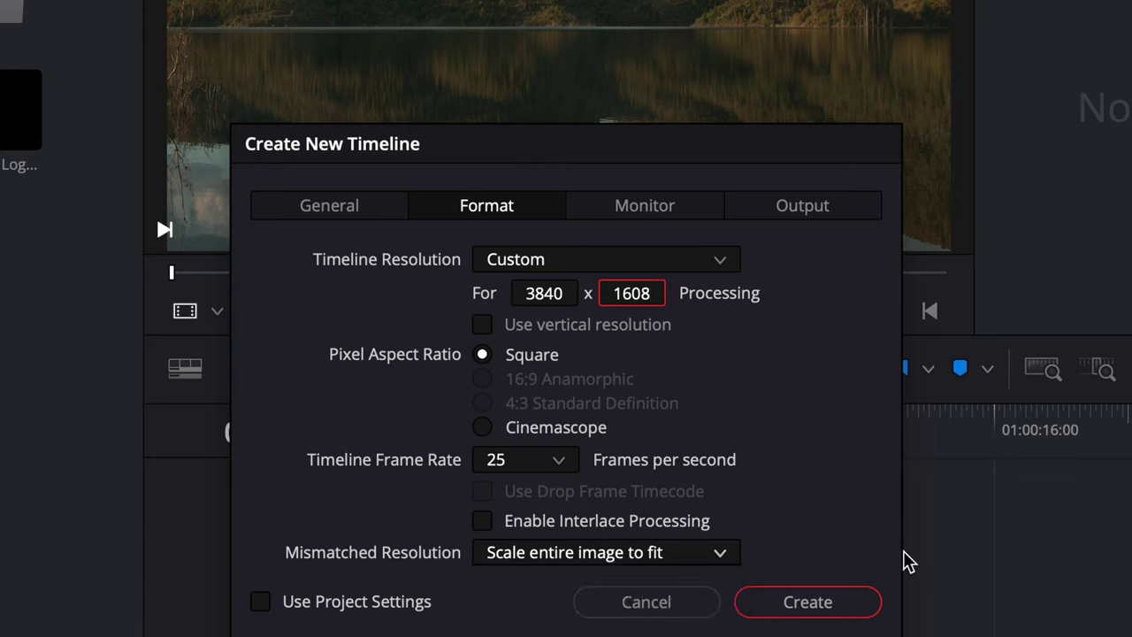
Create the timeline and place clip A130_07180010_C003.braw from the 1.8x Anamorphic bin at its start.
{"action": "left_click", "coordinate": [819, 611]}
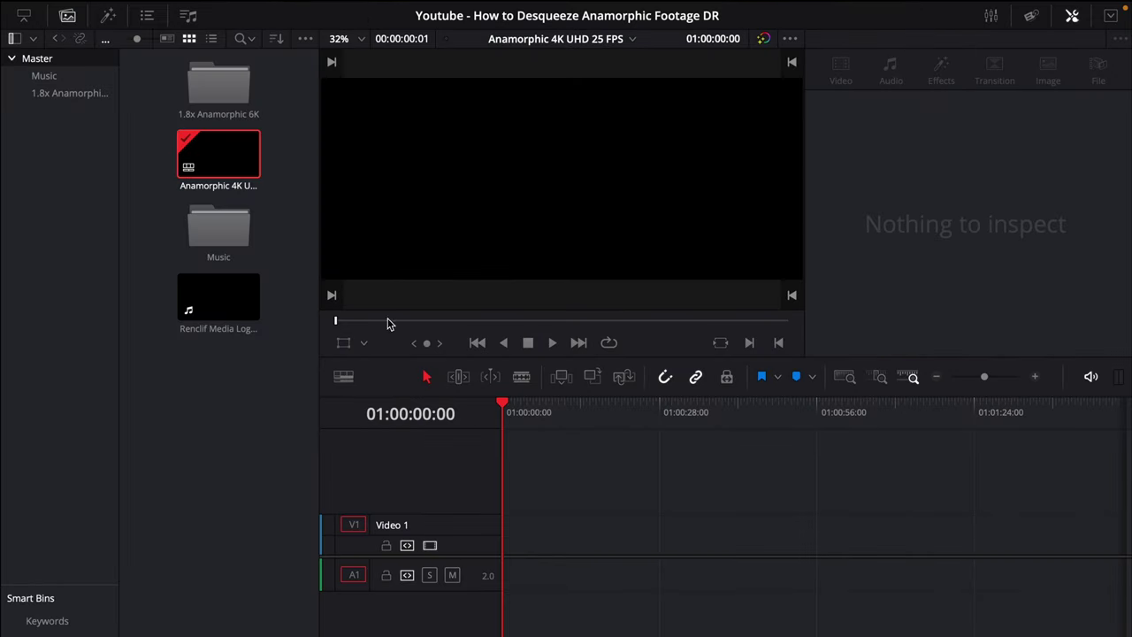
{"action": "left_click", "coordinate": [69, 93]}
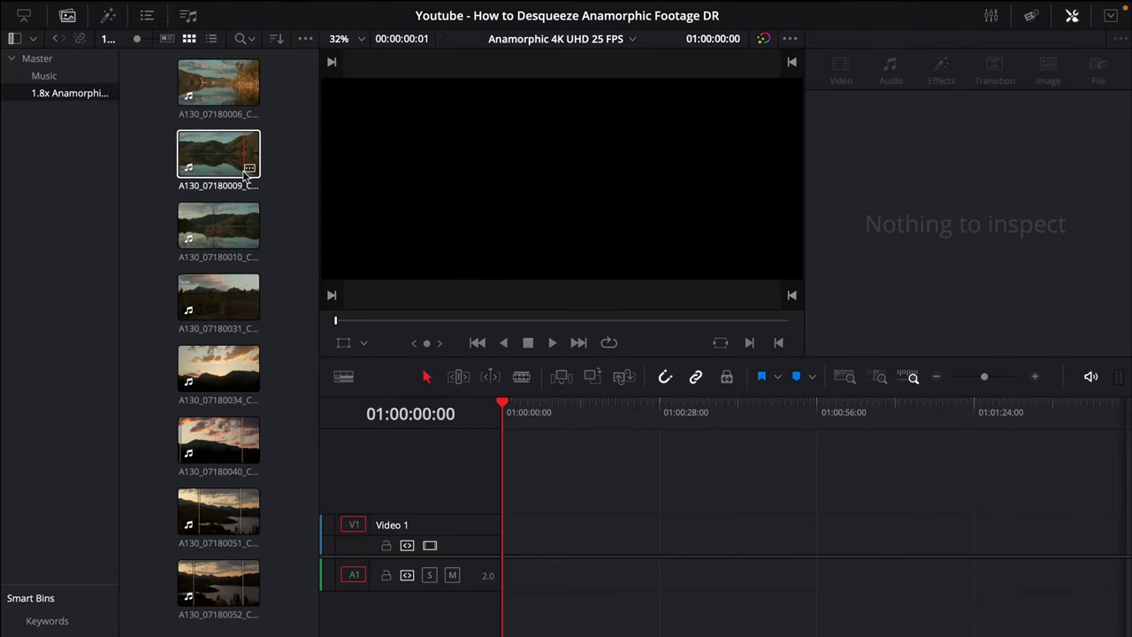
{"action": "left_click_drag", "start_coordinate": [221, 226], "coordinate": [514, 586]}
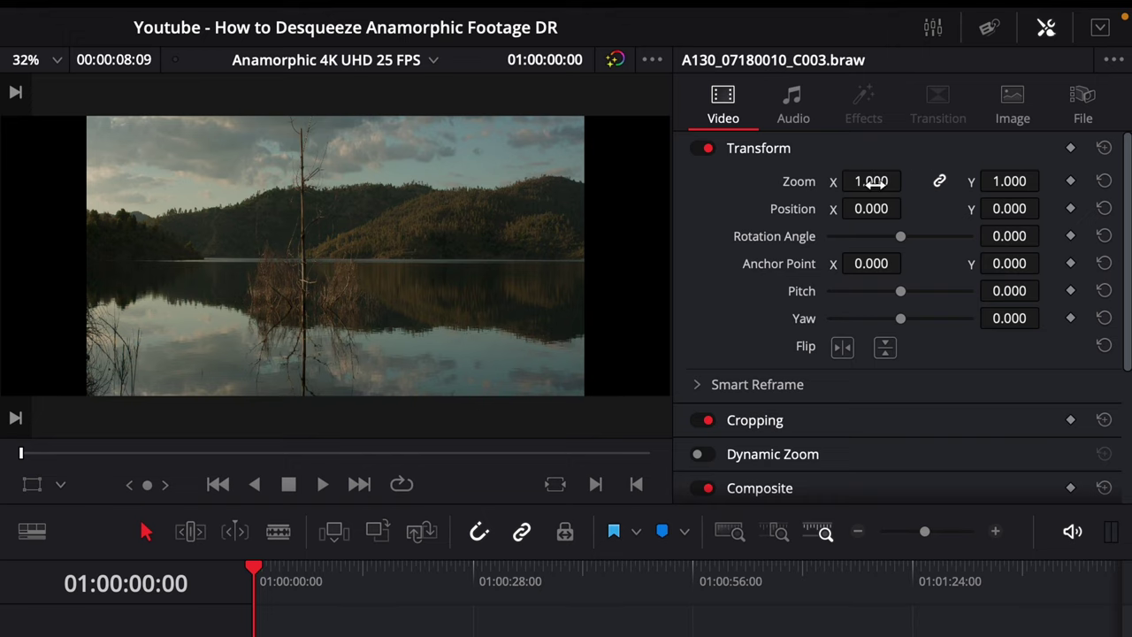
Set the clip's Zoom X to 1.8 with Zoom Y kept at 1.000.
{"action": "left_click_drag", "start_coordinate": [873, 181], "coordinate": [839, 168]}
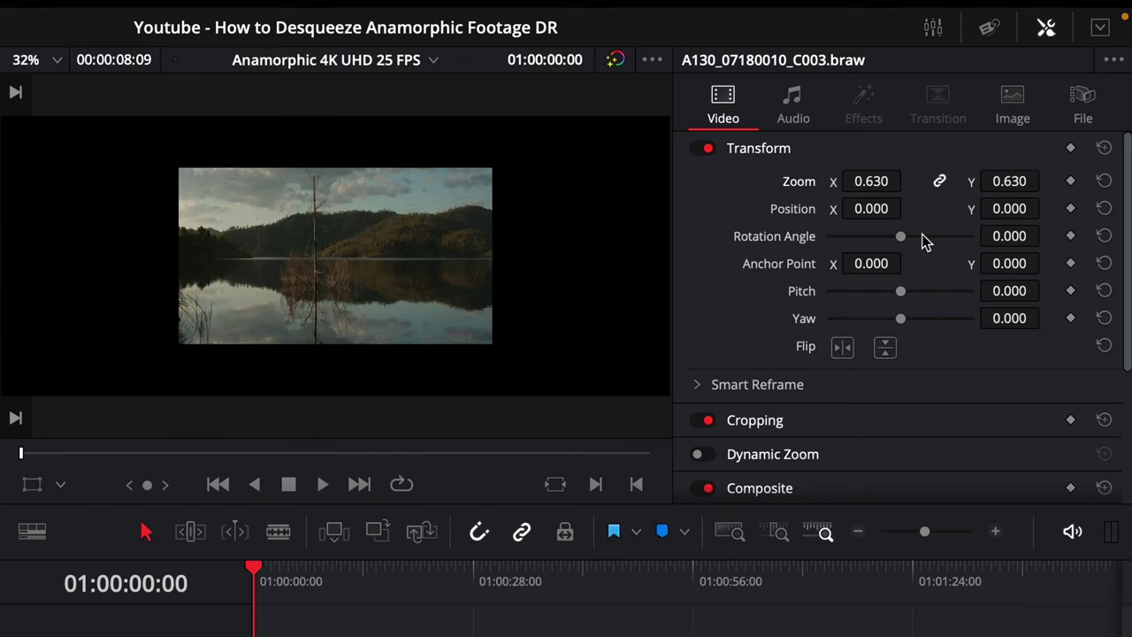
{"action": "key", "text": "ctrl+z"}
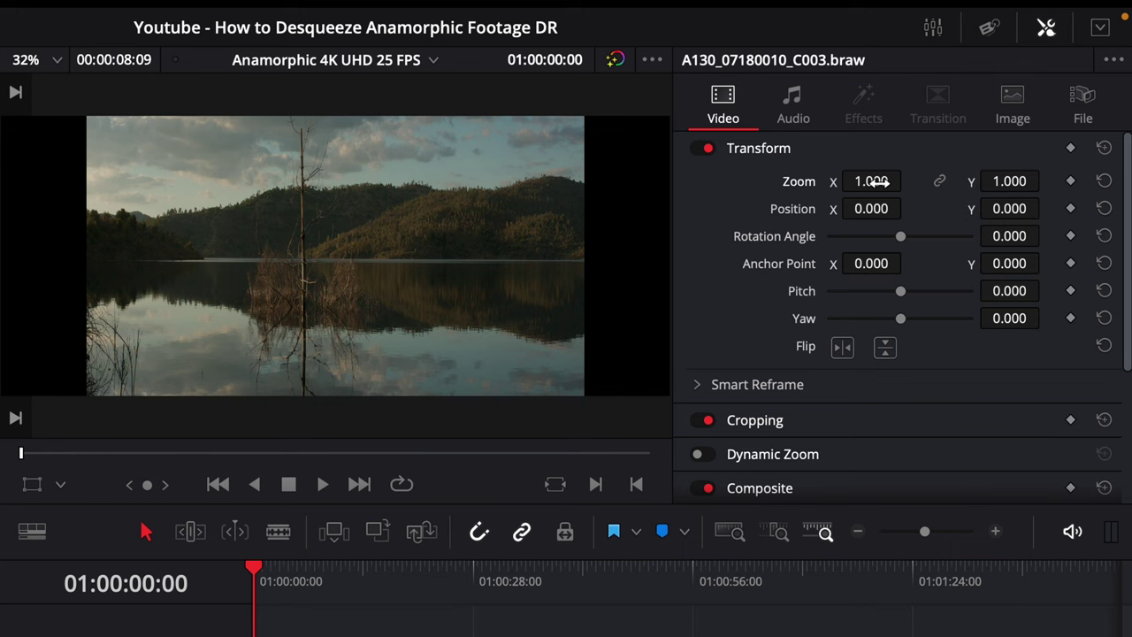
{"action": "left_click", "coordinate": [875, 181]}
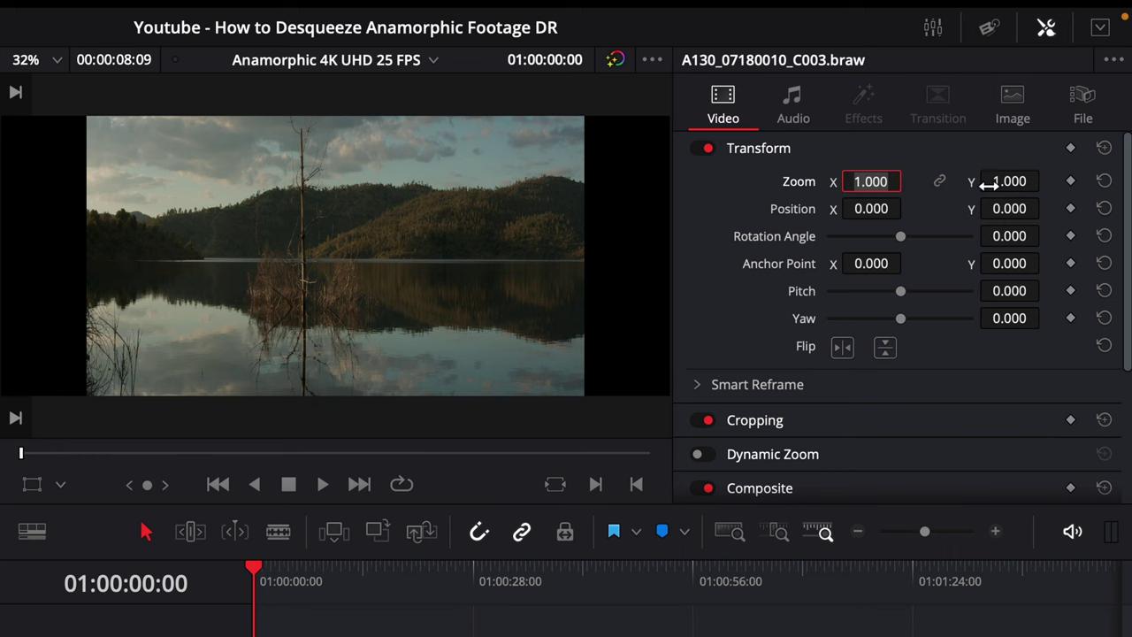
{"action": "type", "text": "1.8"}
{"action": "key", "text": "Return"}
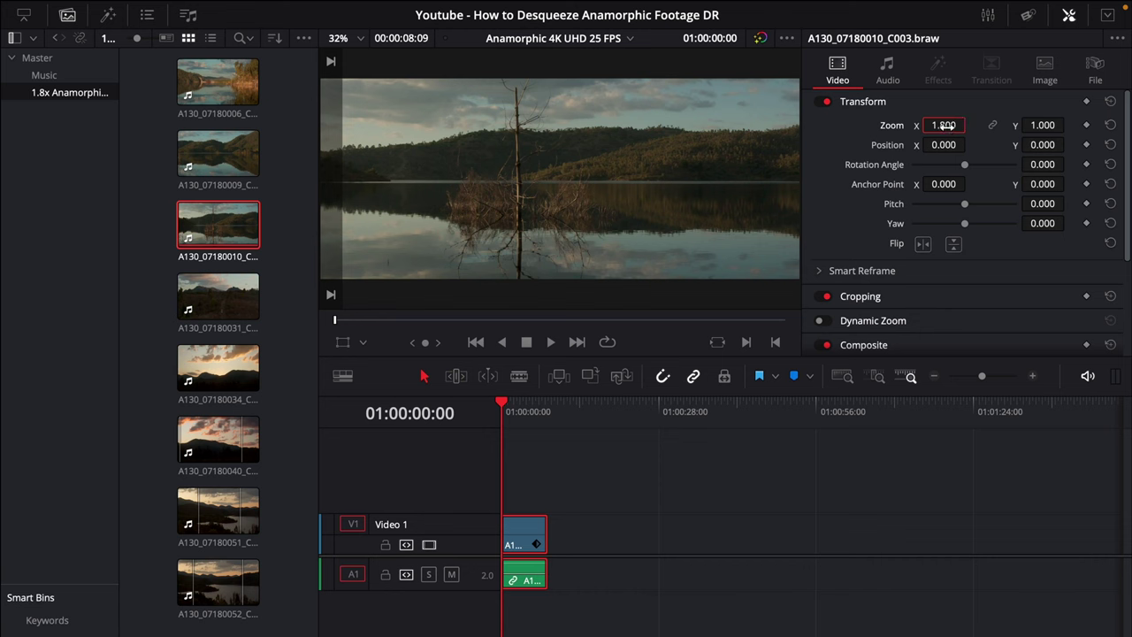
{"action": "left_click", "coordinate": [945, 125]}
{"action": "type", "text": "1.330"}
{"action": "key", "text": "Return"}
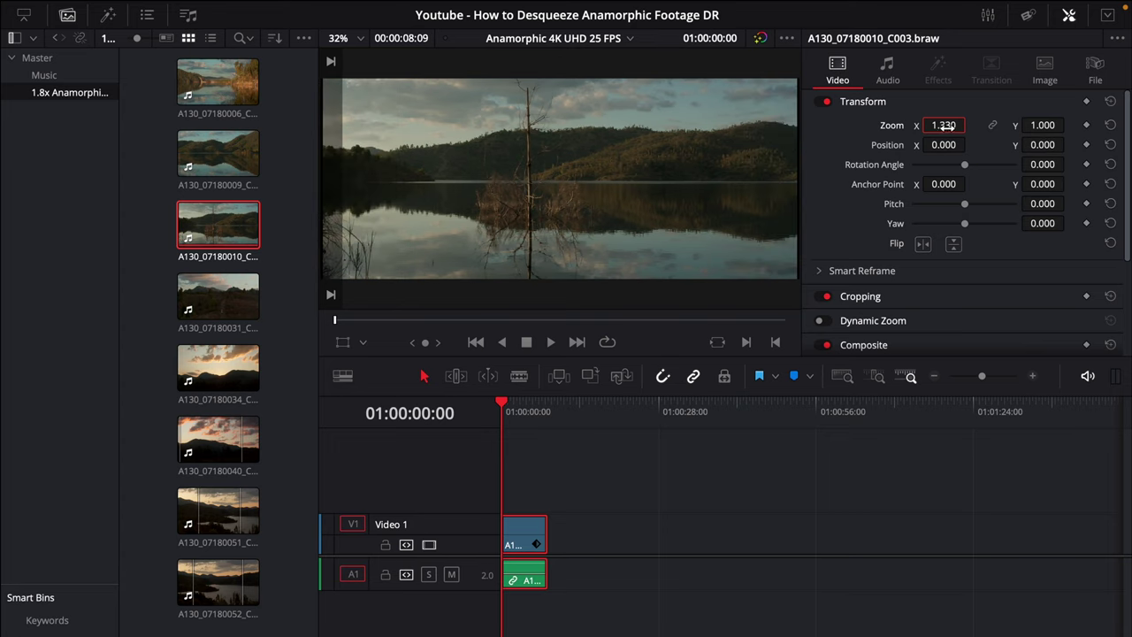
{"action": "type", "text": "1.6"}
{"action": "key", "text": "Return"}
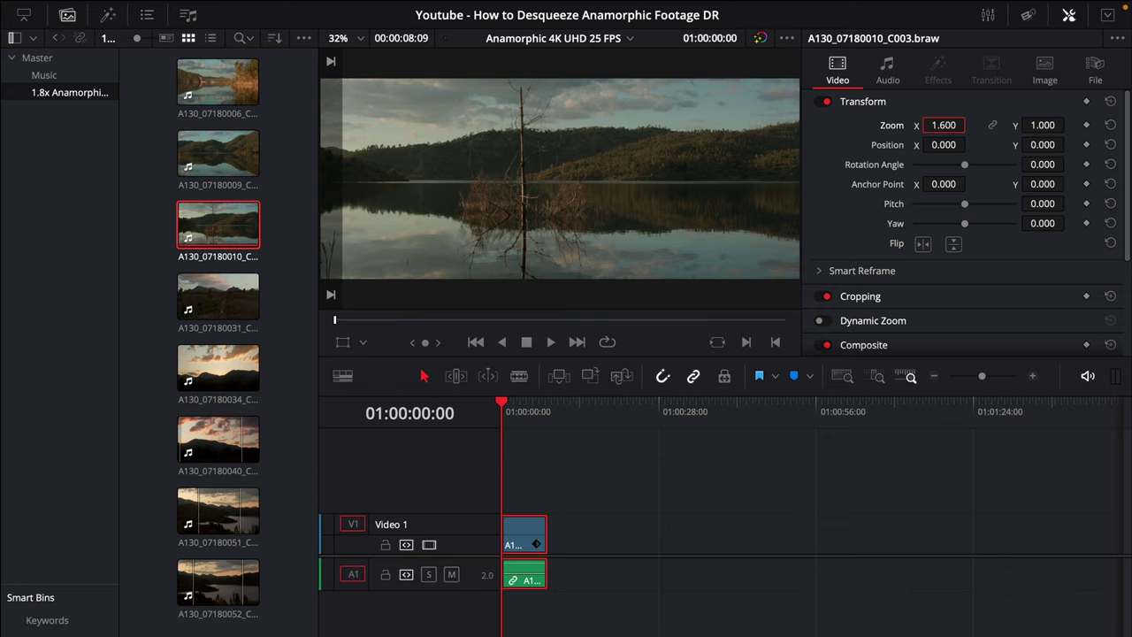
{"action": "type", "text": "1.8"}
{"action": "key", "text": "Return"}
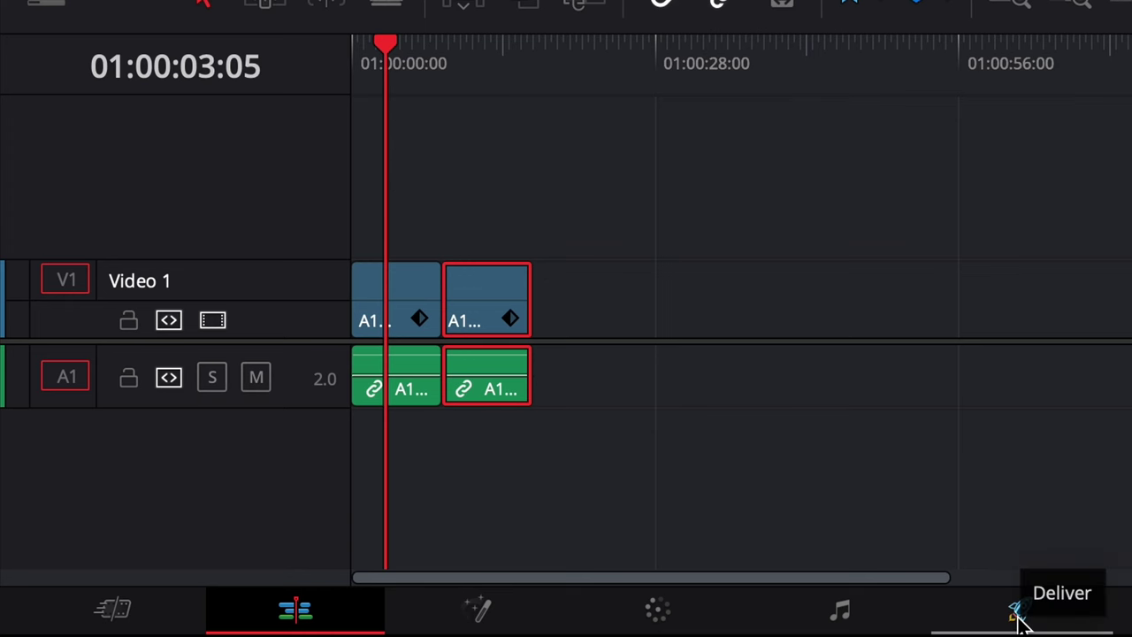
Go to the Deliver page to view render settings of QuickTime H.264 at 3840 x 1608, 25 fps.
{"action": "left_click", "coordinate": [1020, 624]}
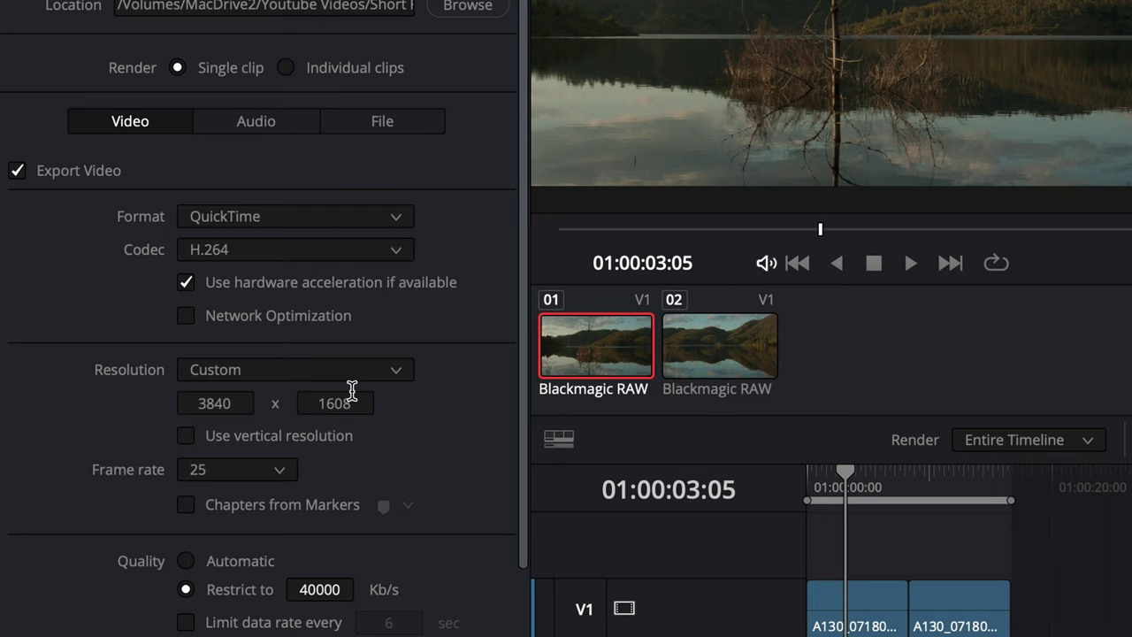